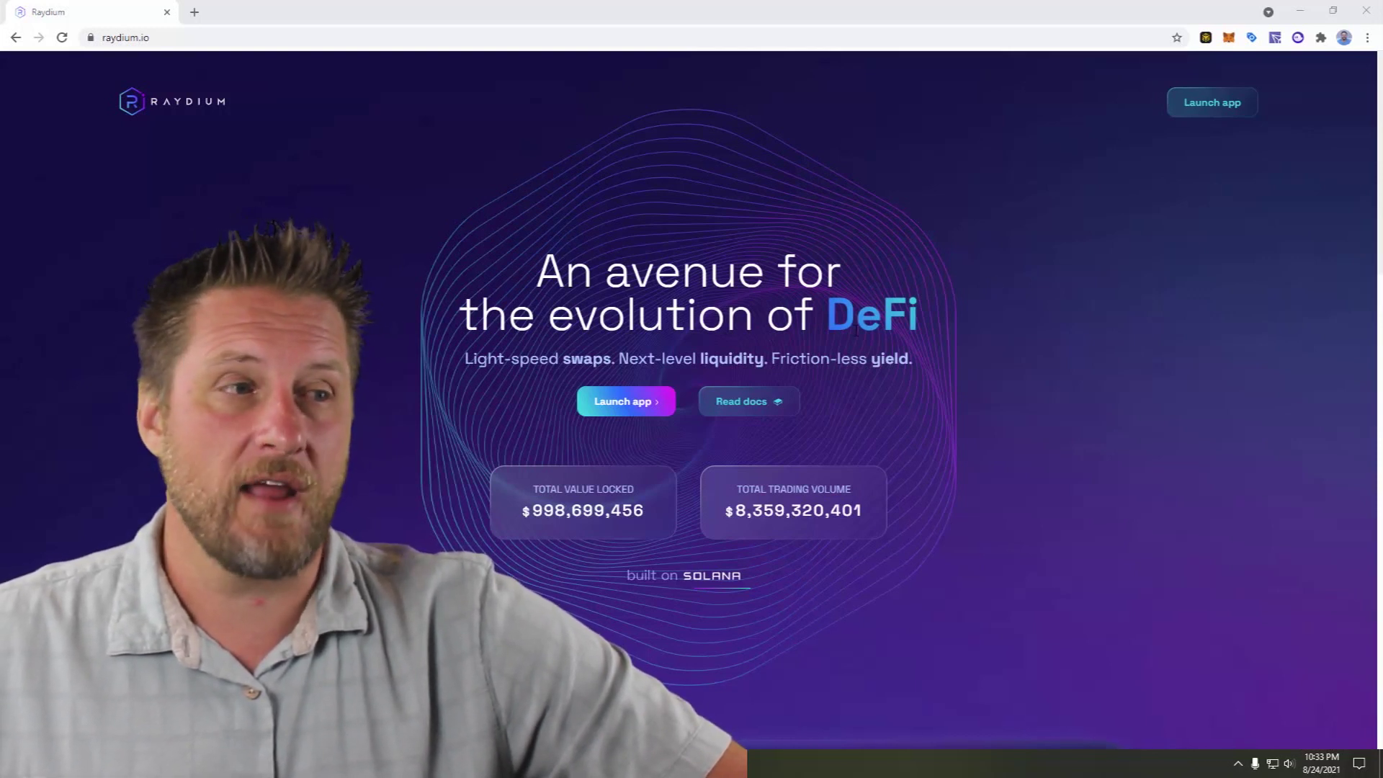
- Launch the Raydium swap app and set the pair to swap from SOL to RAY
{"action": "left_click", "coordinate": [1190, 107]}
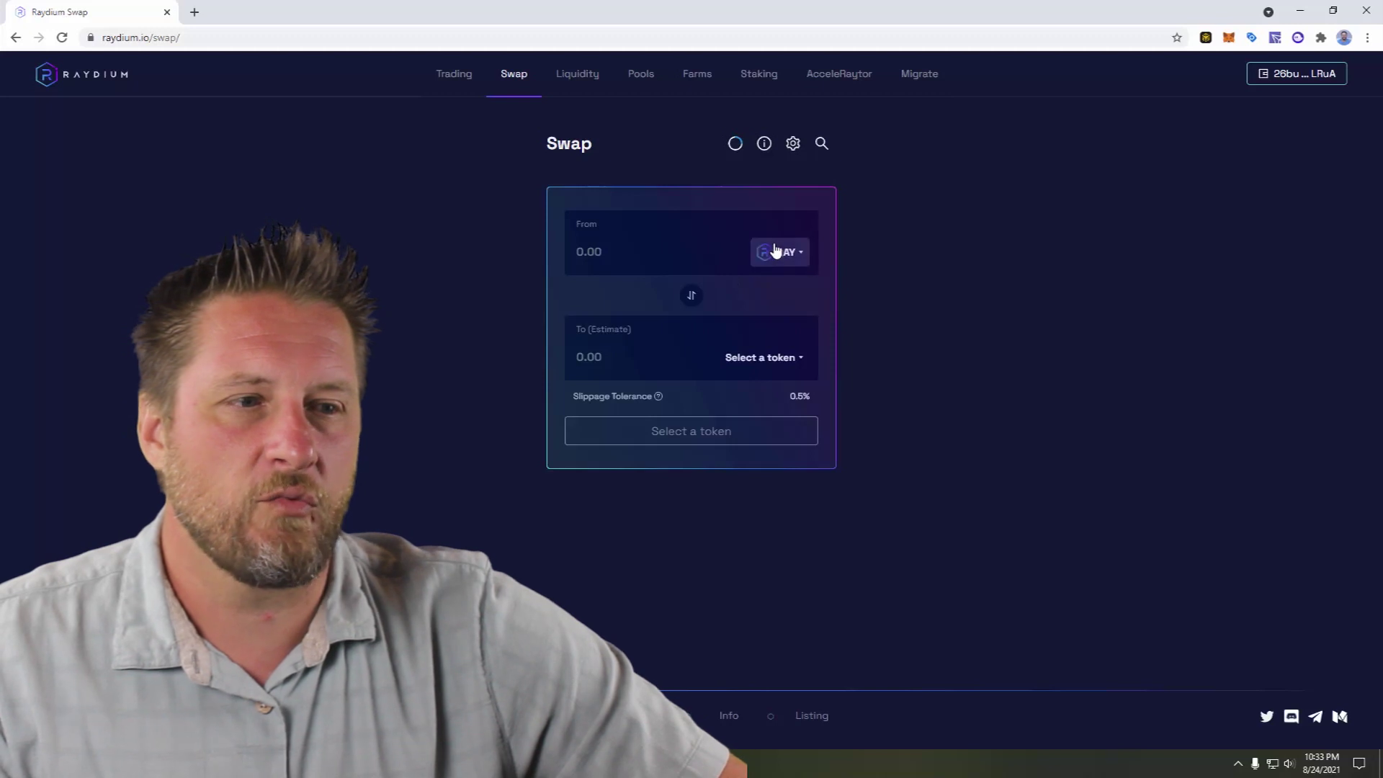
{"action": "left_click", "coordinate": [691, 297]}
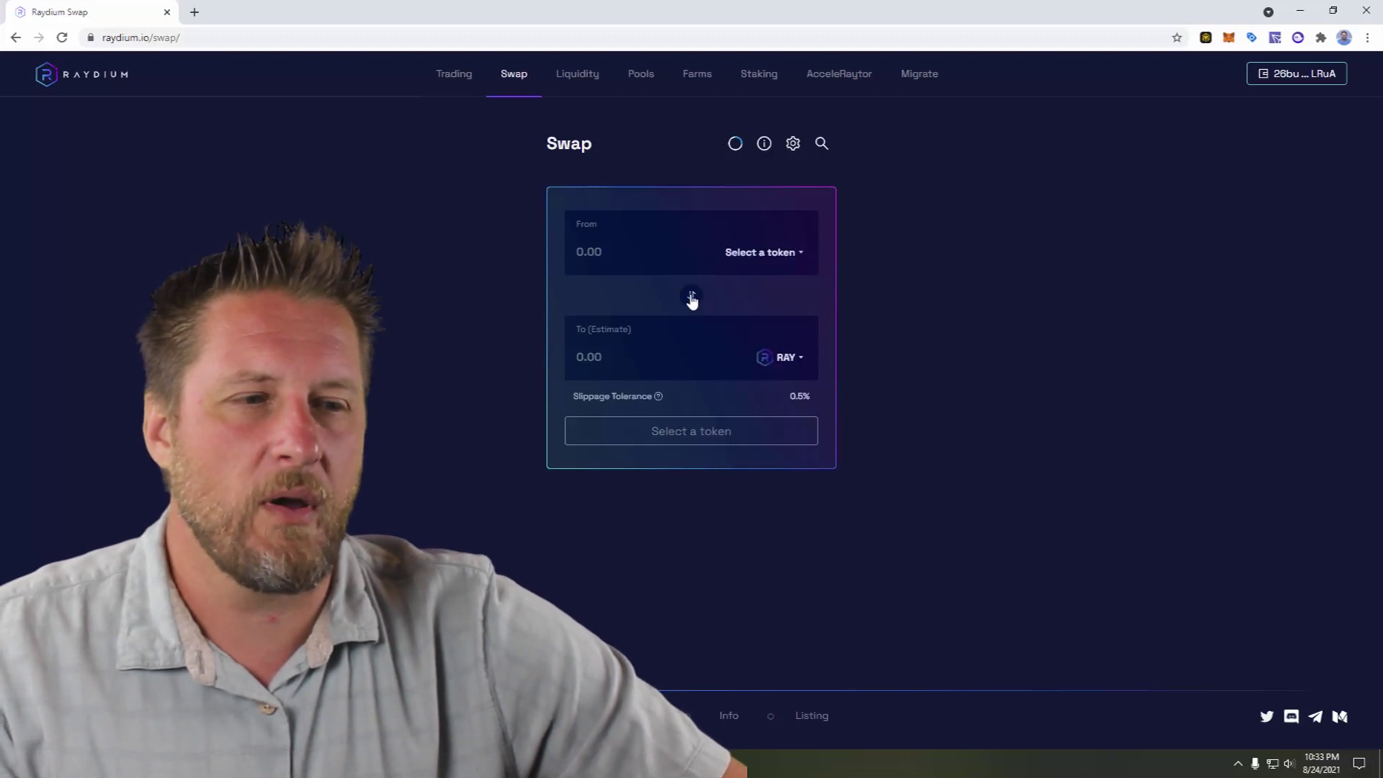
{"action": "left_click", "coordinate": [794, 258]}
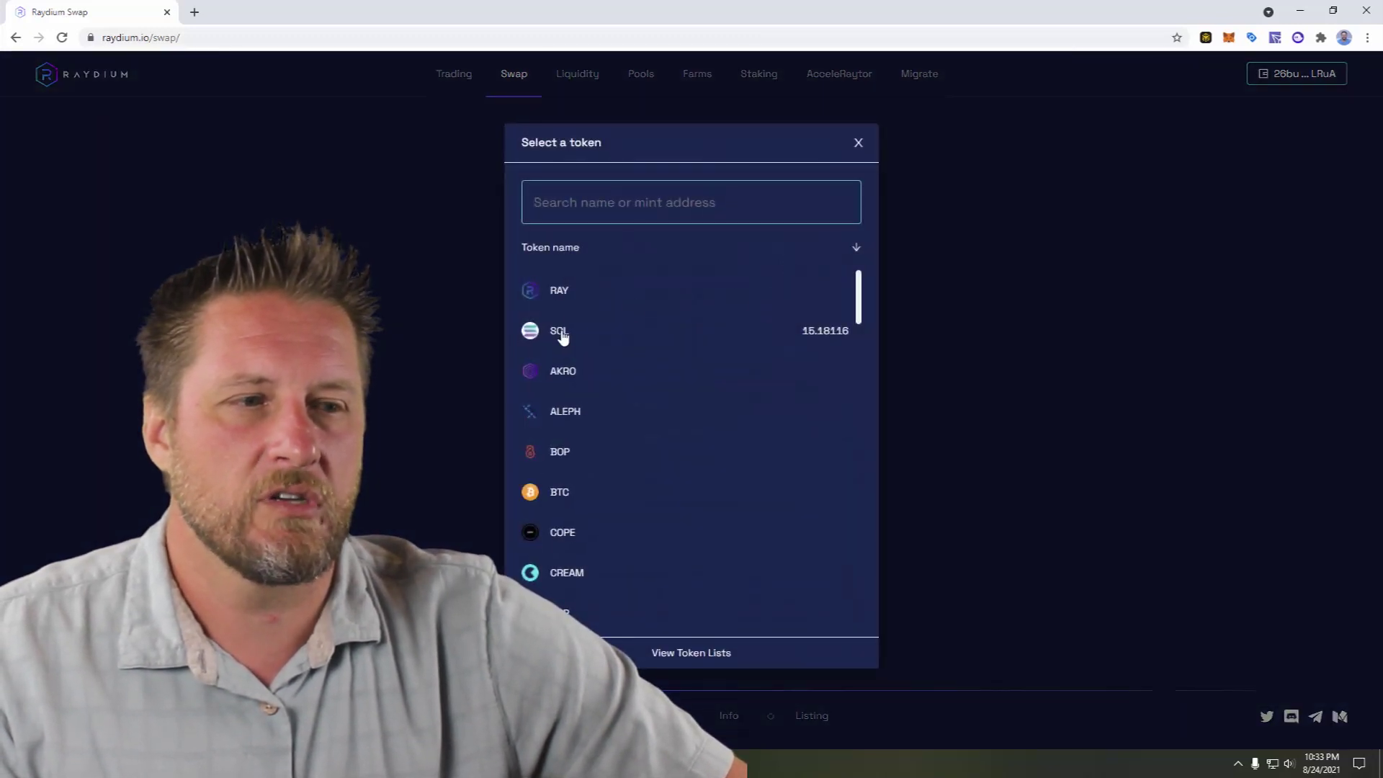
{"action": "left_click", "coordinate": [560, 333]}
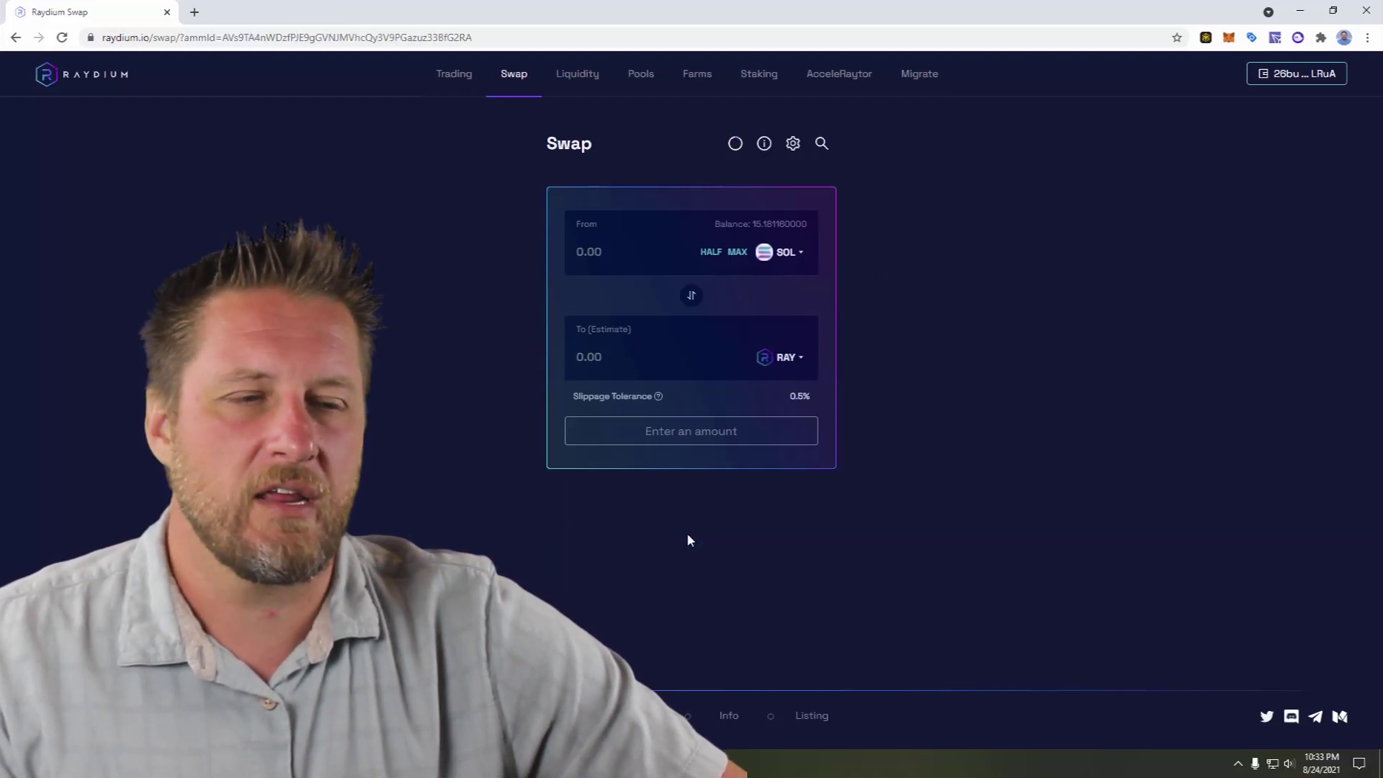
- Swap 11 SOL for RAY and approve the transaction in the Phantom wallet
{"action": "left_click", "coordinate": [612, 244]}
{"action": "type", "text": "1"}
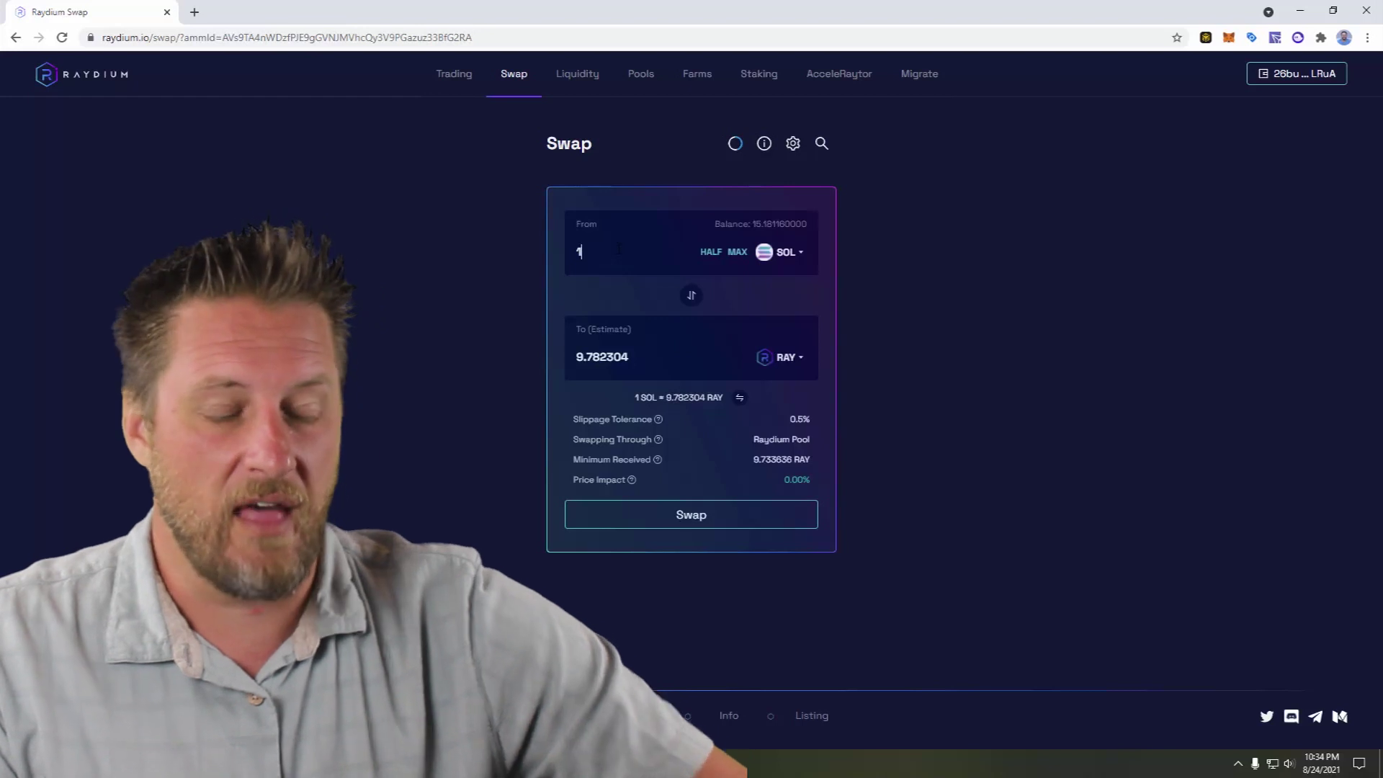
{"action": "type", "text": "1"}
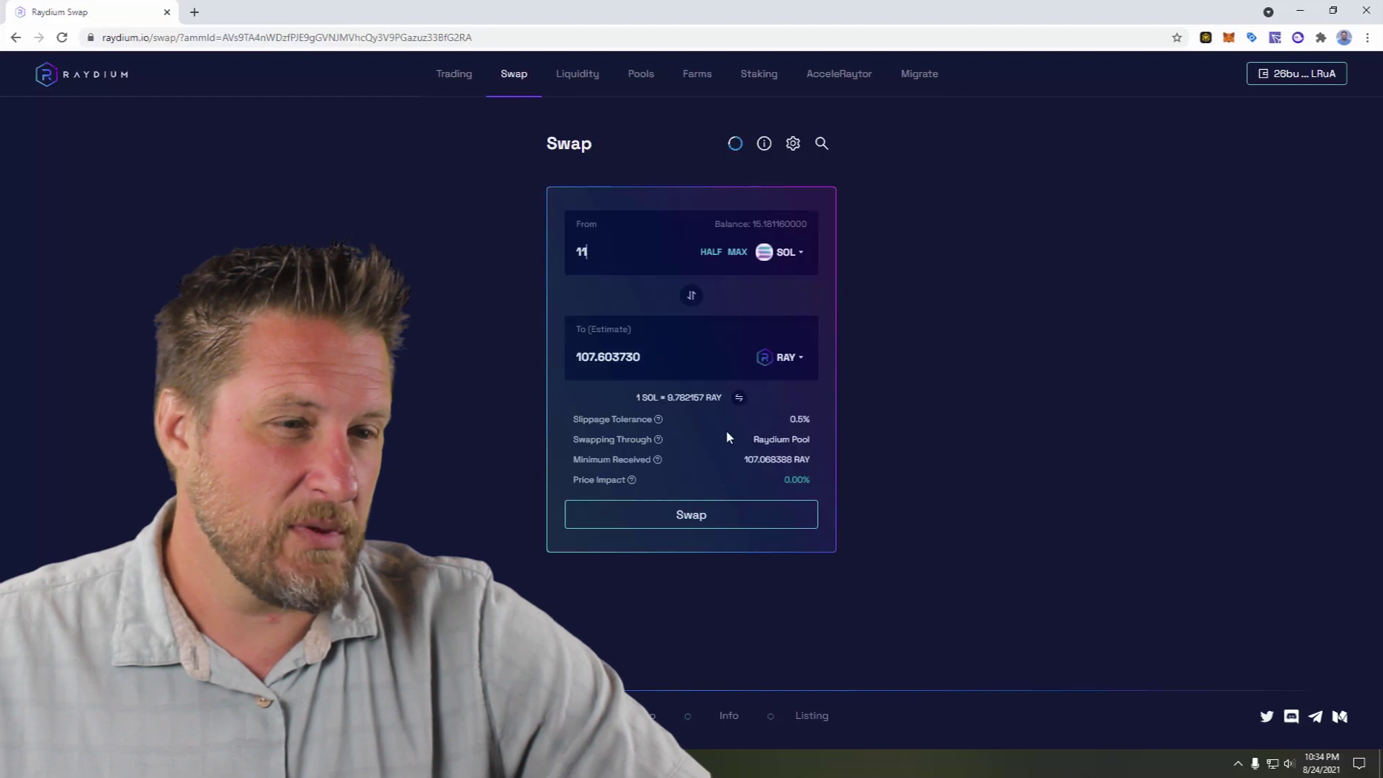
{"action": "left_click", "coordinate": [710, 520]}
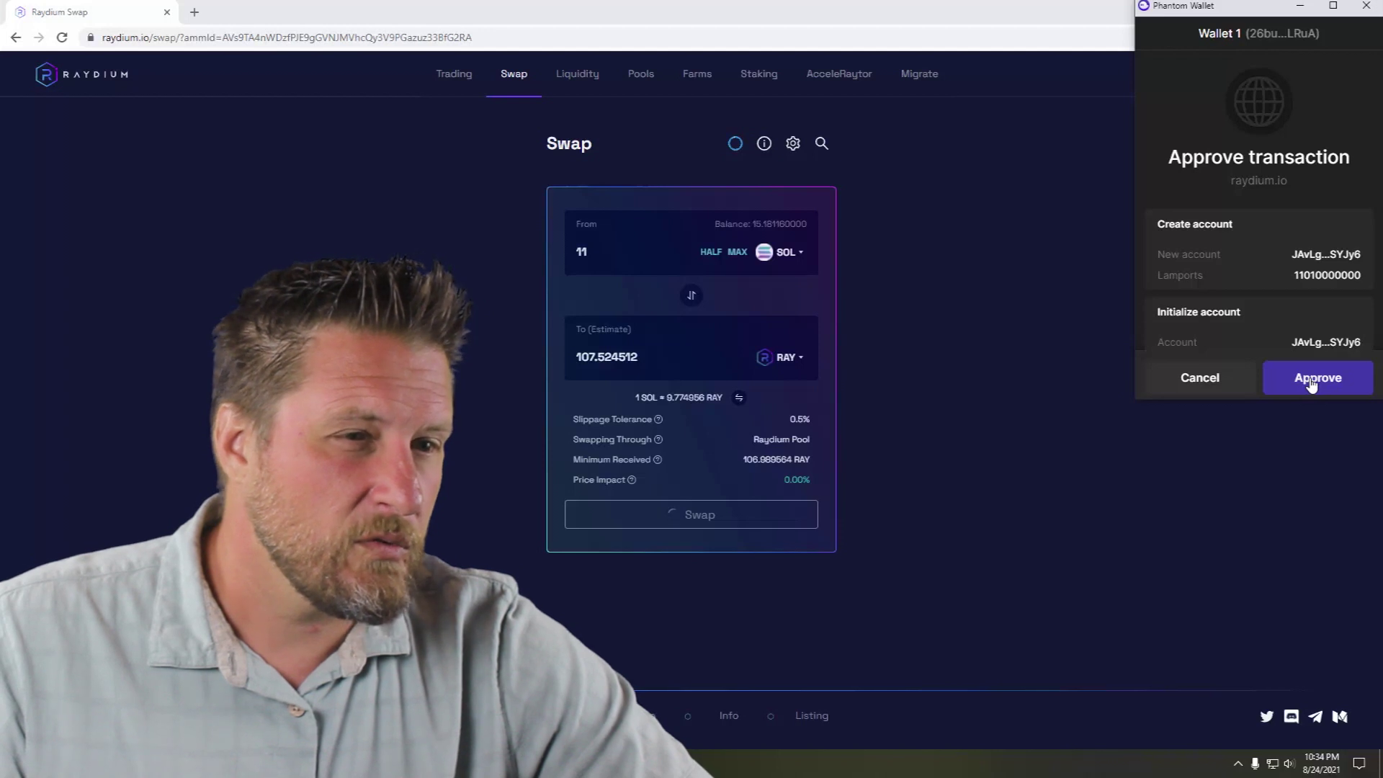
{"action": "left_click", "coordinate": [1311, 382]}
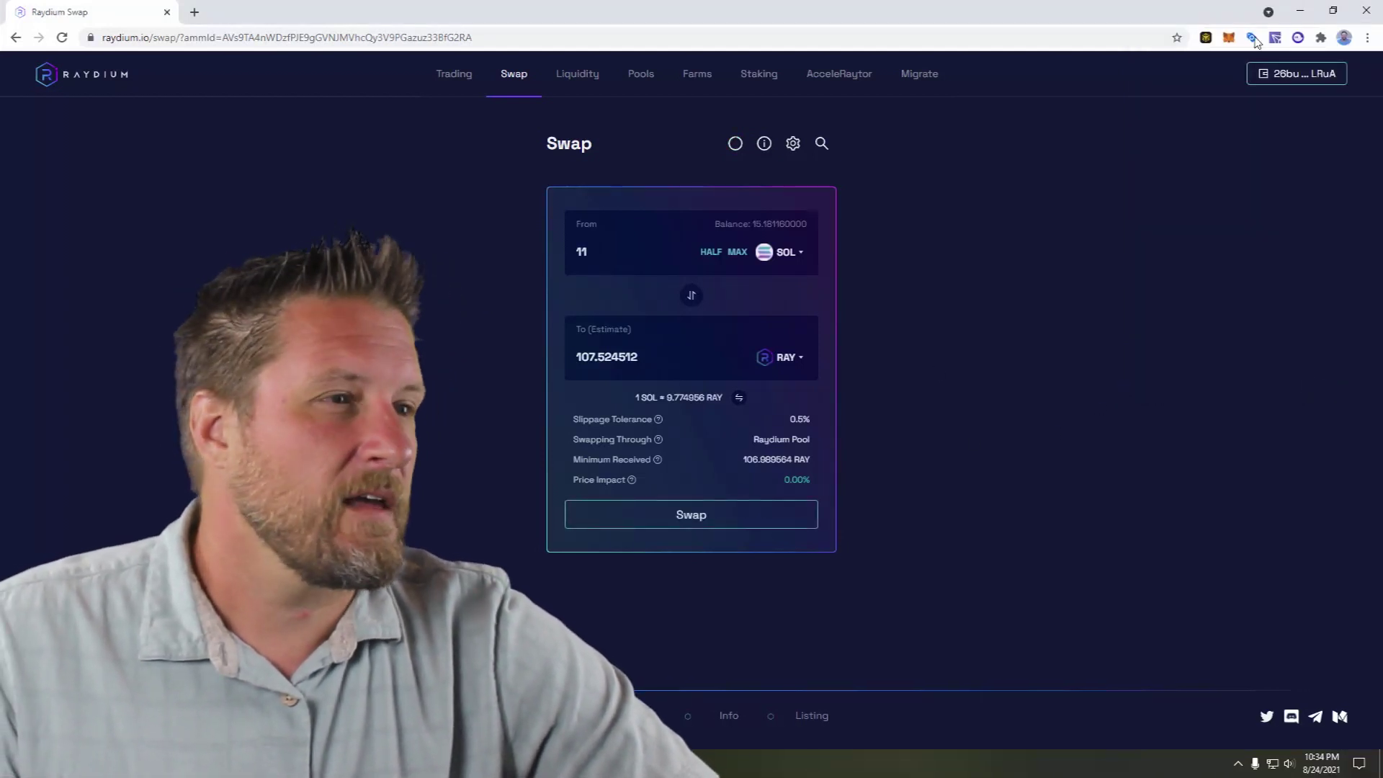
- Search the Phantom wallet's token list for "ray" and enable the Raydium token
{"action": "left_click", "coordinate": [1297, 37]}
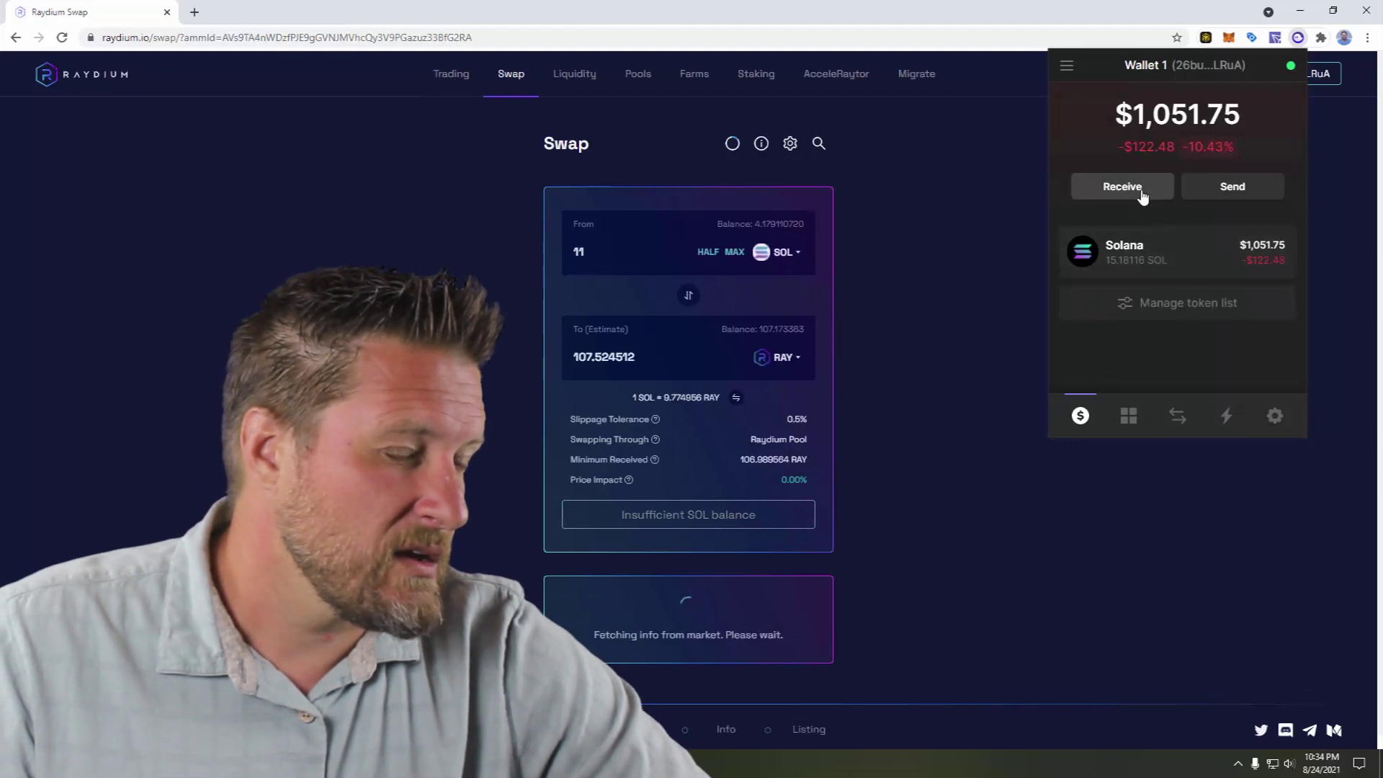
{"action": "left_click", "coordinate": [1162, 309]}
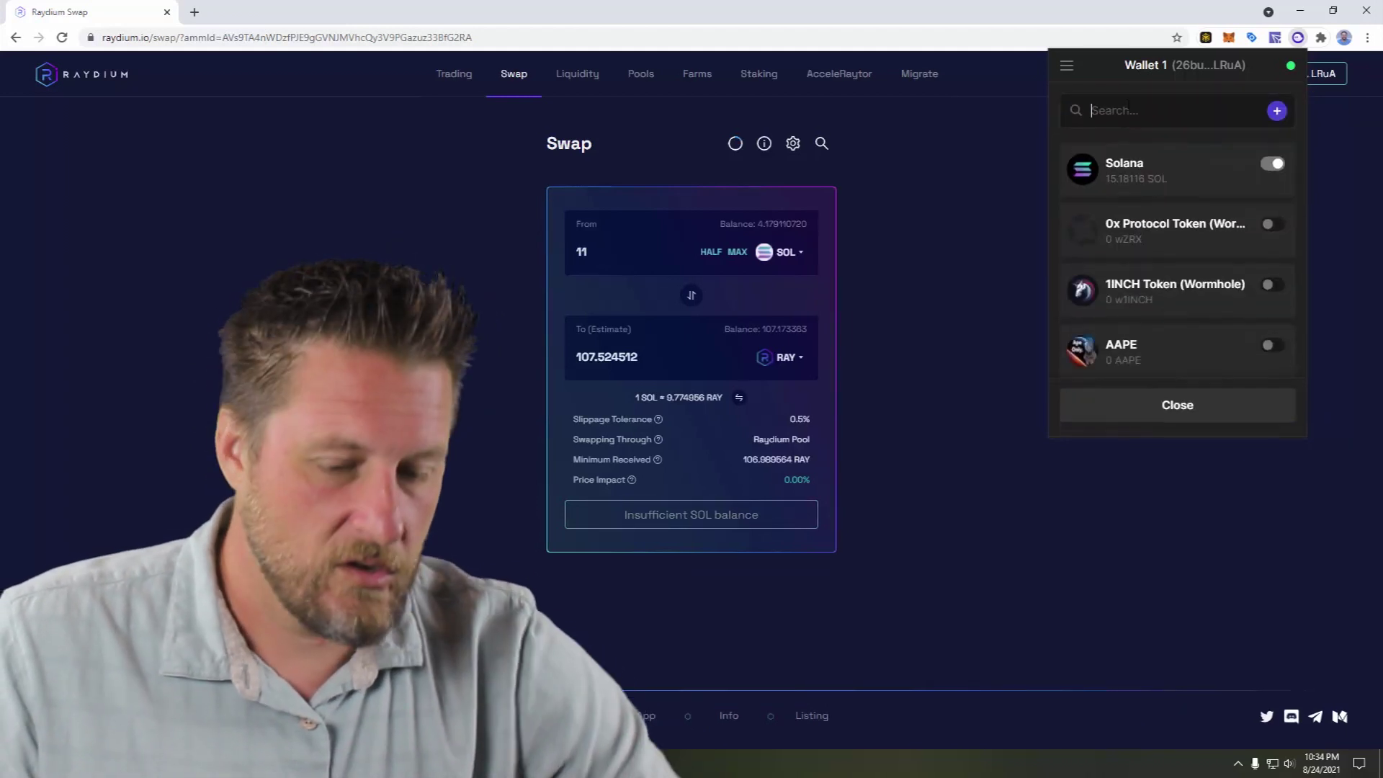
{"action": "type", "text": "ray"}
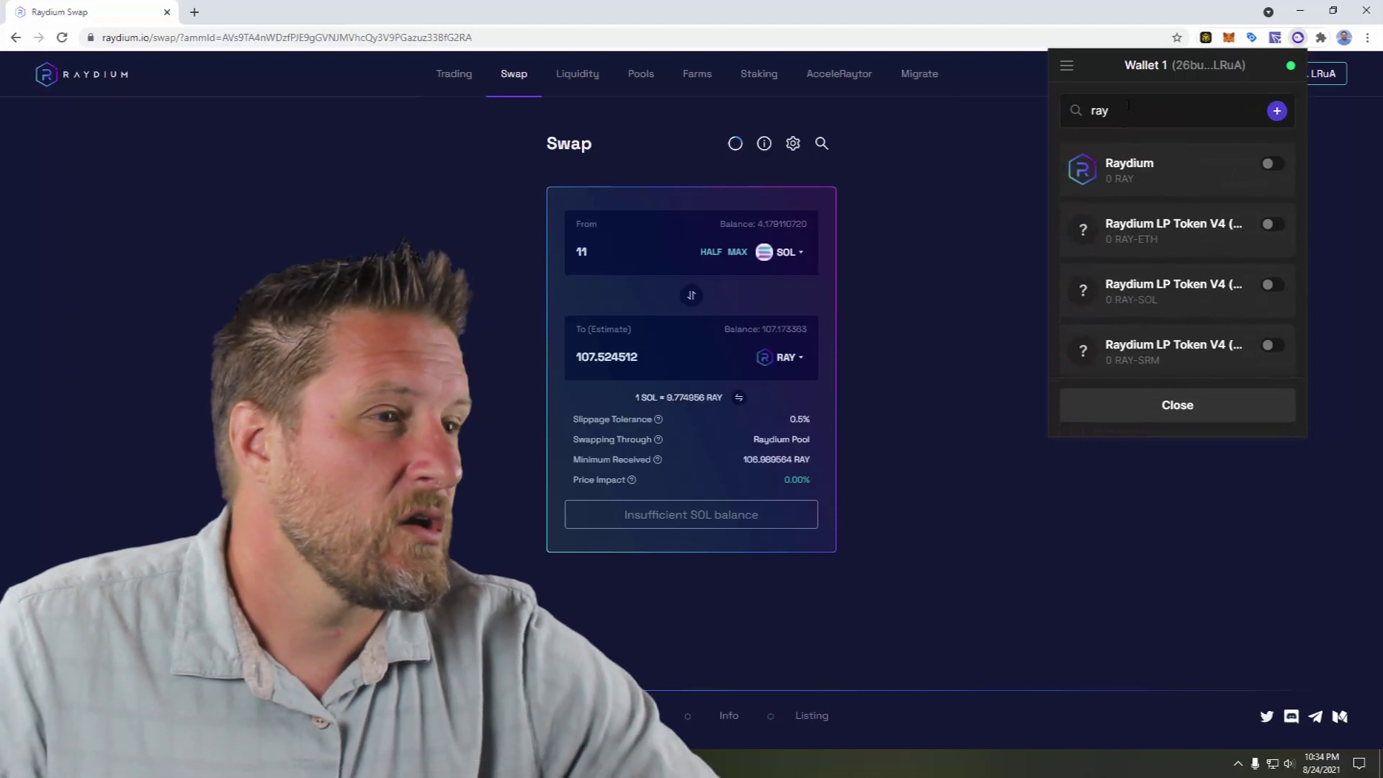
{"action": "left_click", "coordinate": [1274, 165]}
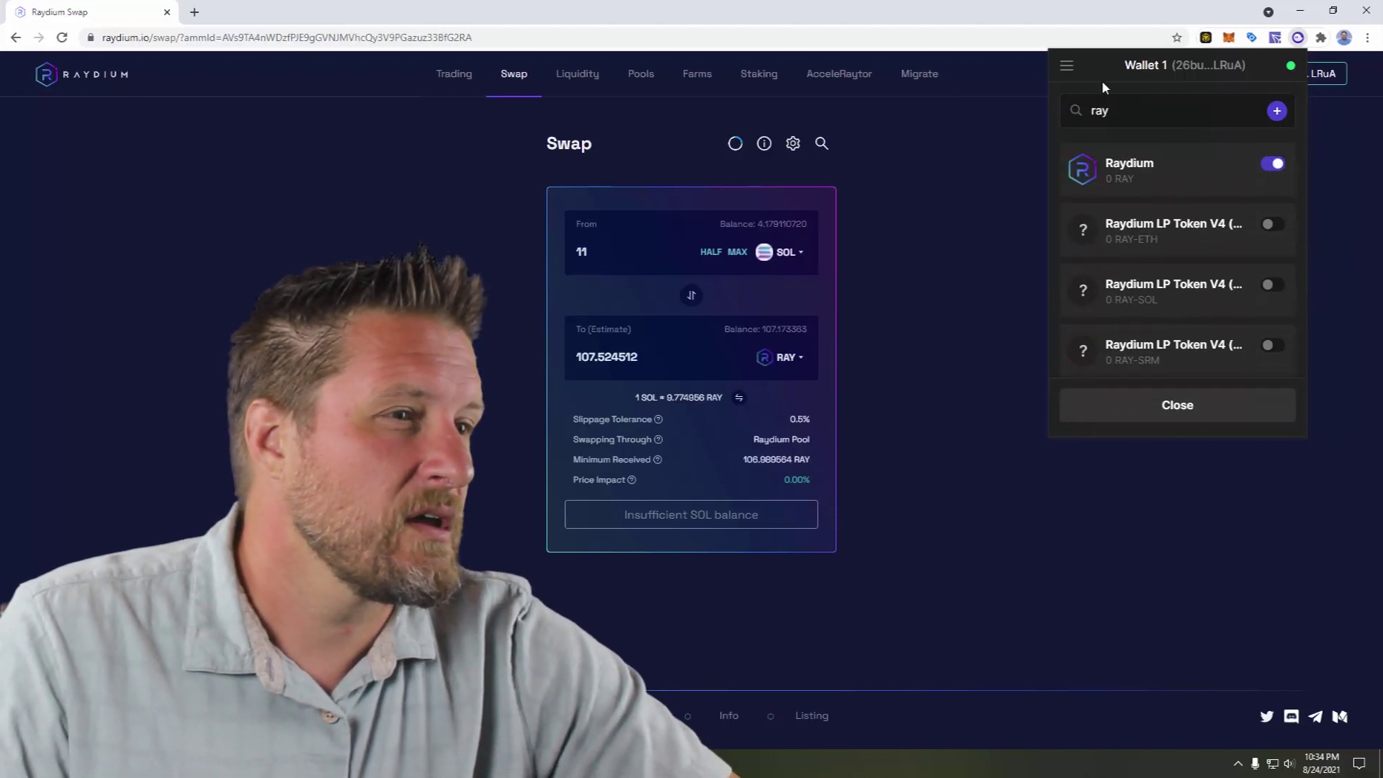
{"action": "left_click", "coordinate": [1155, 406]}
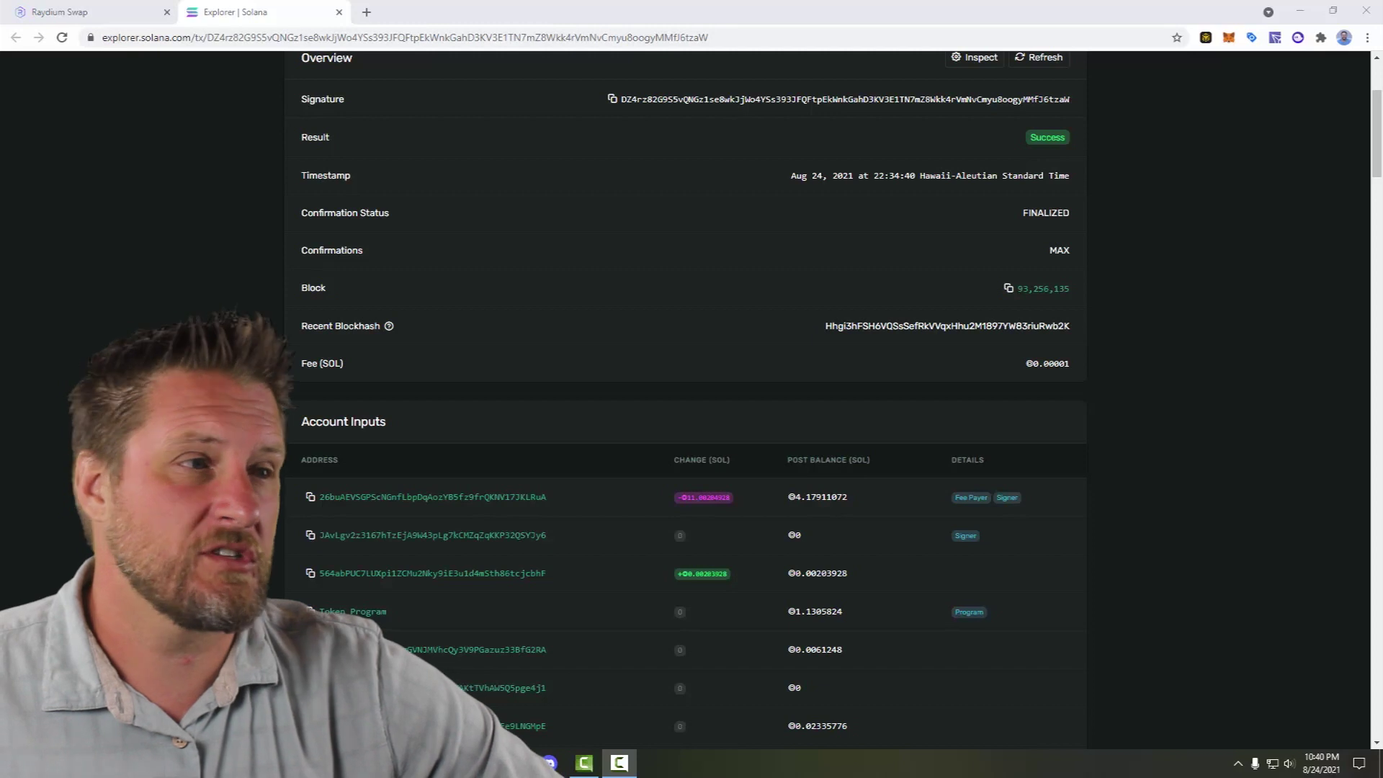
- Check the Phantom wallet's token balances alongside the Solana Explorer transaction, and return to the Raydium swap page
{"action": "left_click", "coordinate": [1297, 37]}
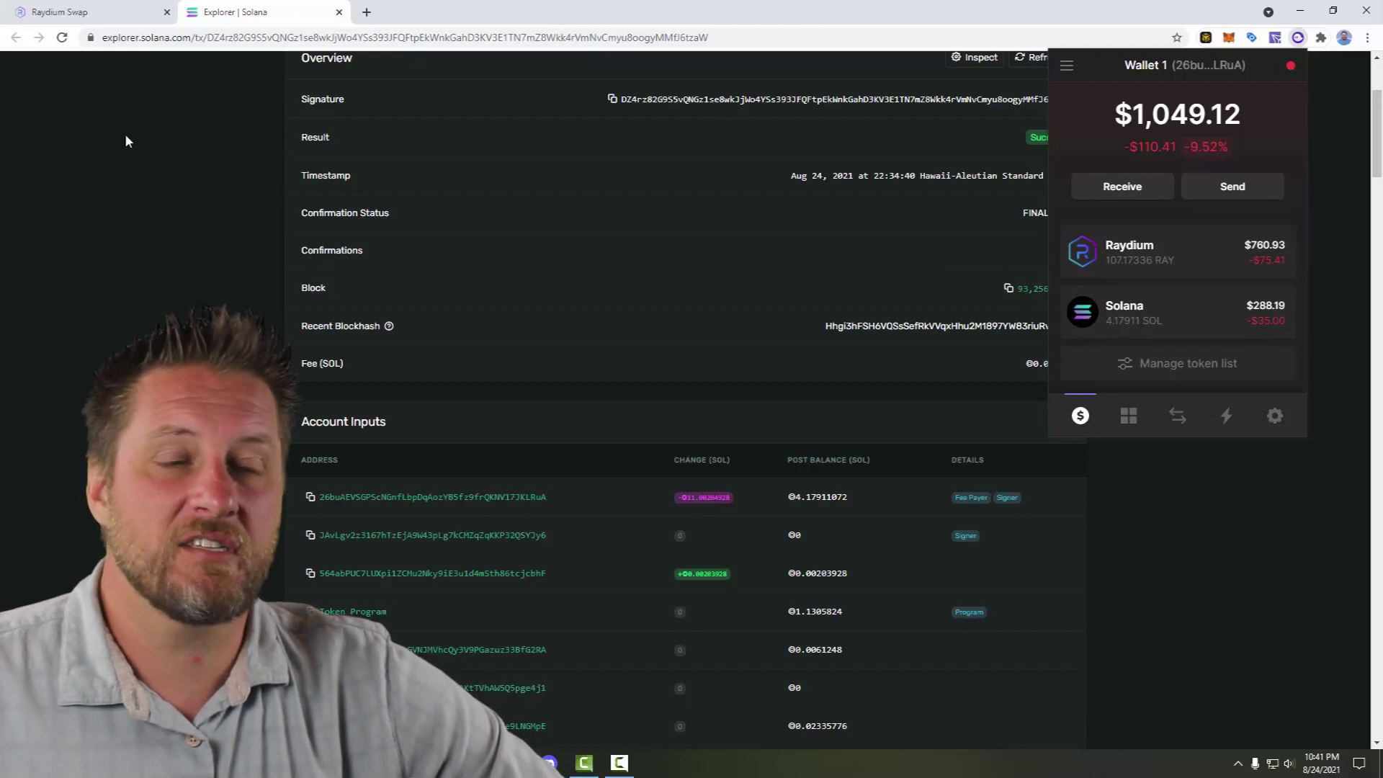
{"action": "scroll", "coordinate": [240, 173], "scroll_direction": "up", "scroll_amount": 3}
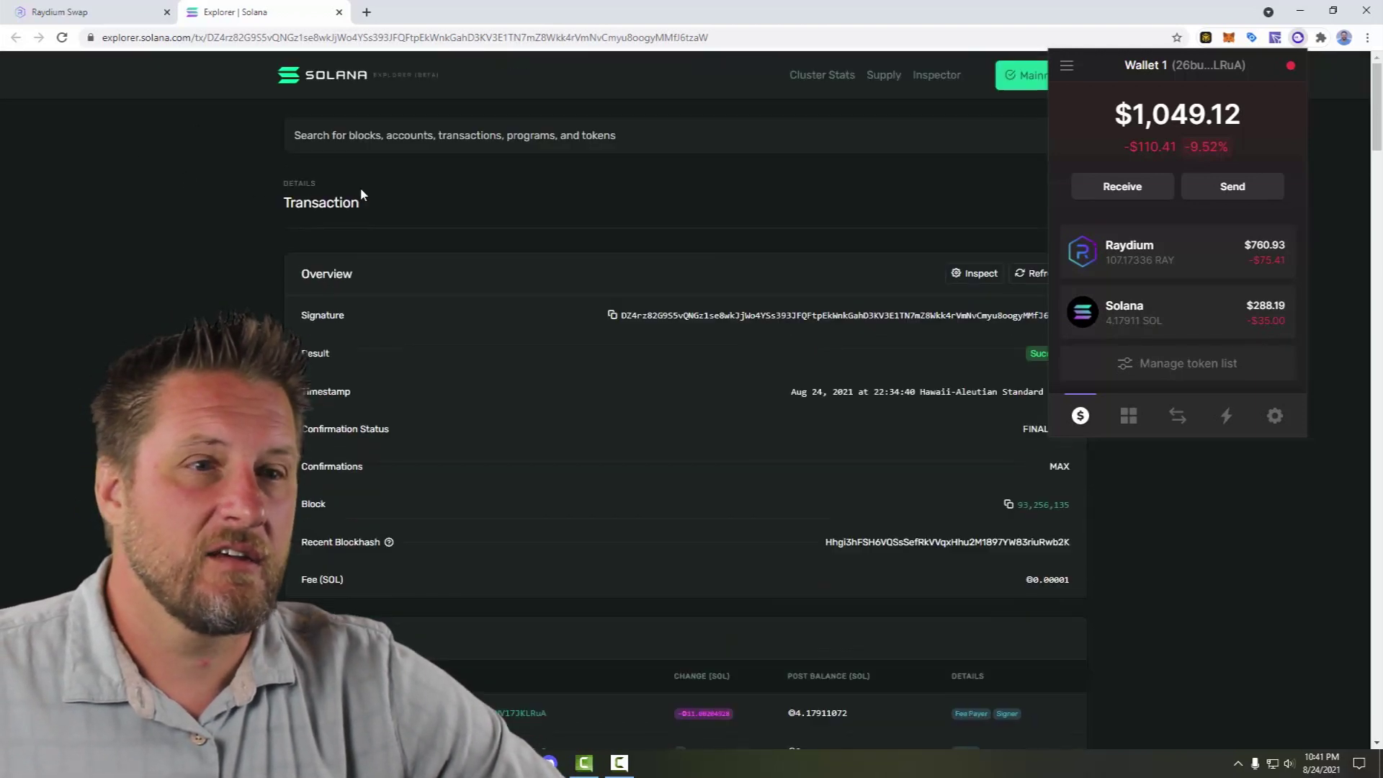
{"action": "left_click", "coordinate": [117, 15]}
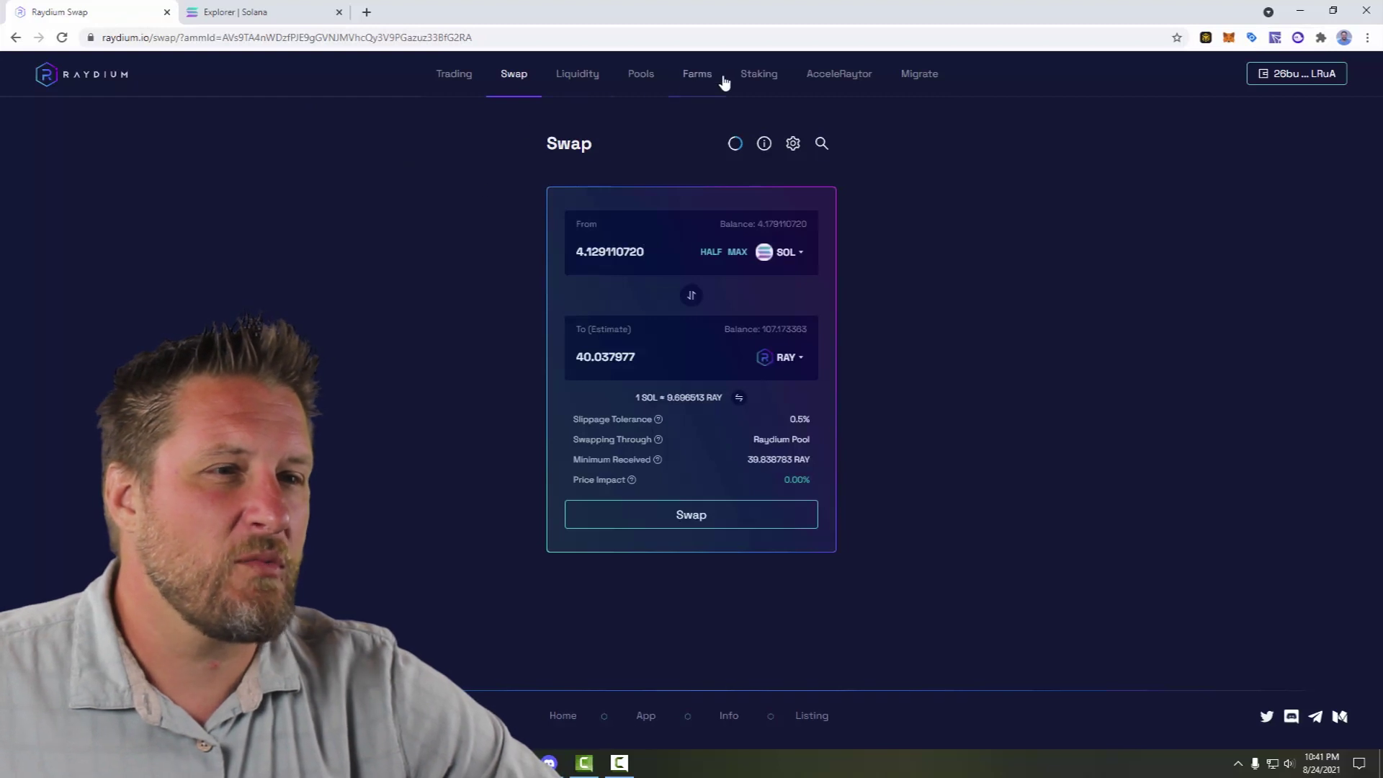
- Stake the maximum RAY balance in the RAY staking pool and approve the transaction in the Phantom wallet
{"action": "left_click", "coordinate": [769, 77]}
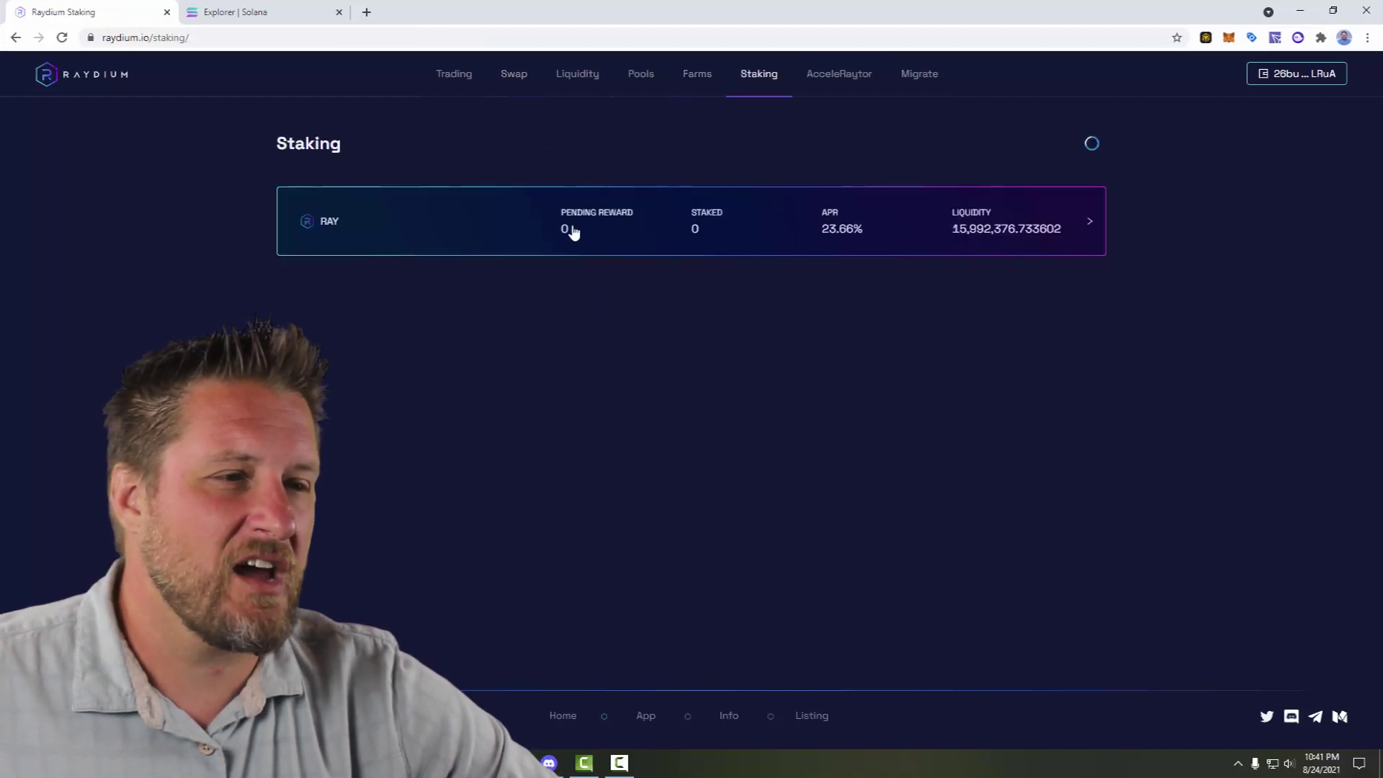
{"action": "left_click", "coordinate": [1087, 228]}
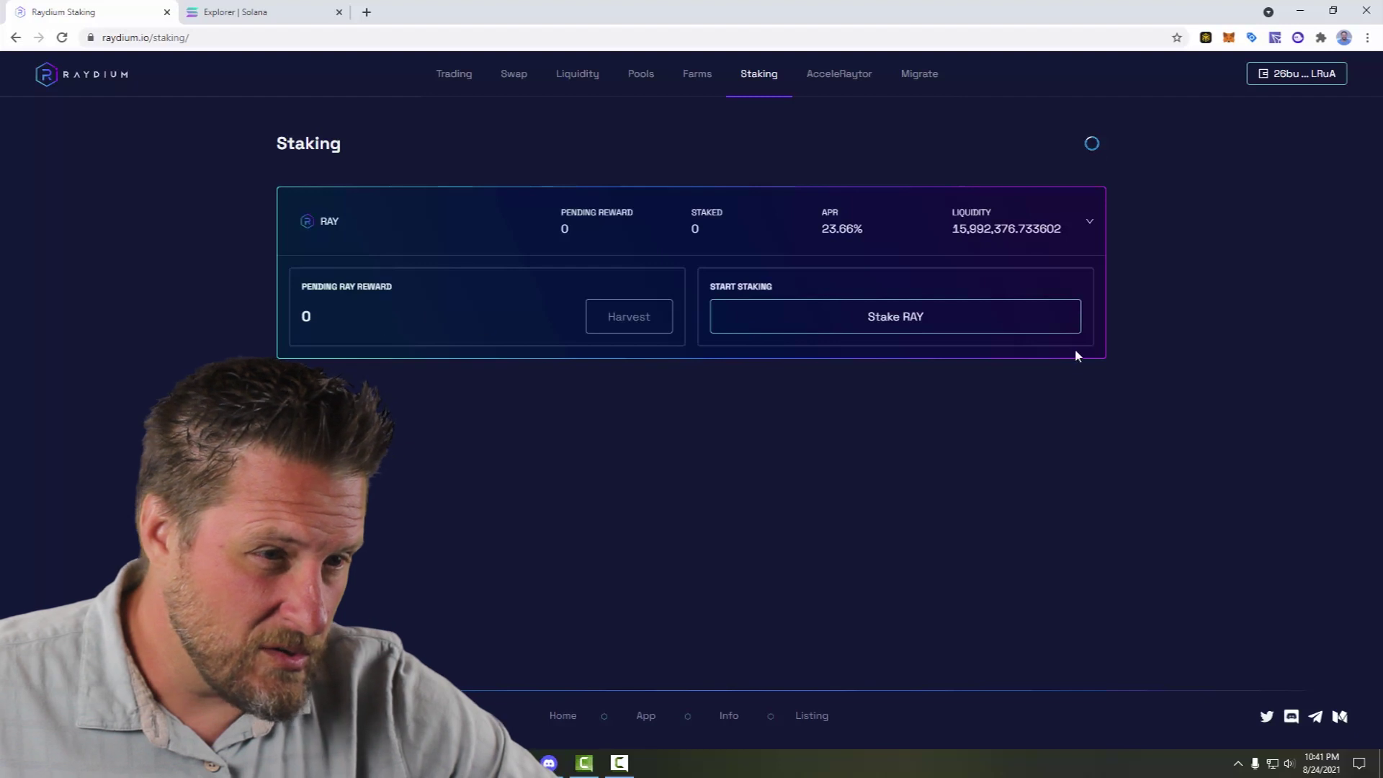
{"action": "left_click", "coordinate": [933, 328]}
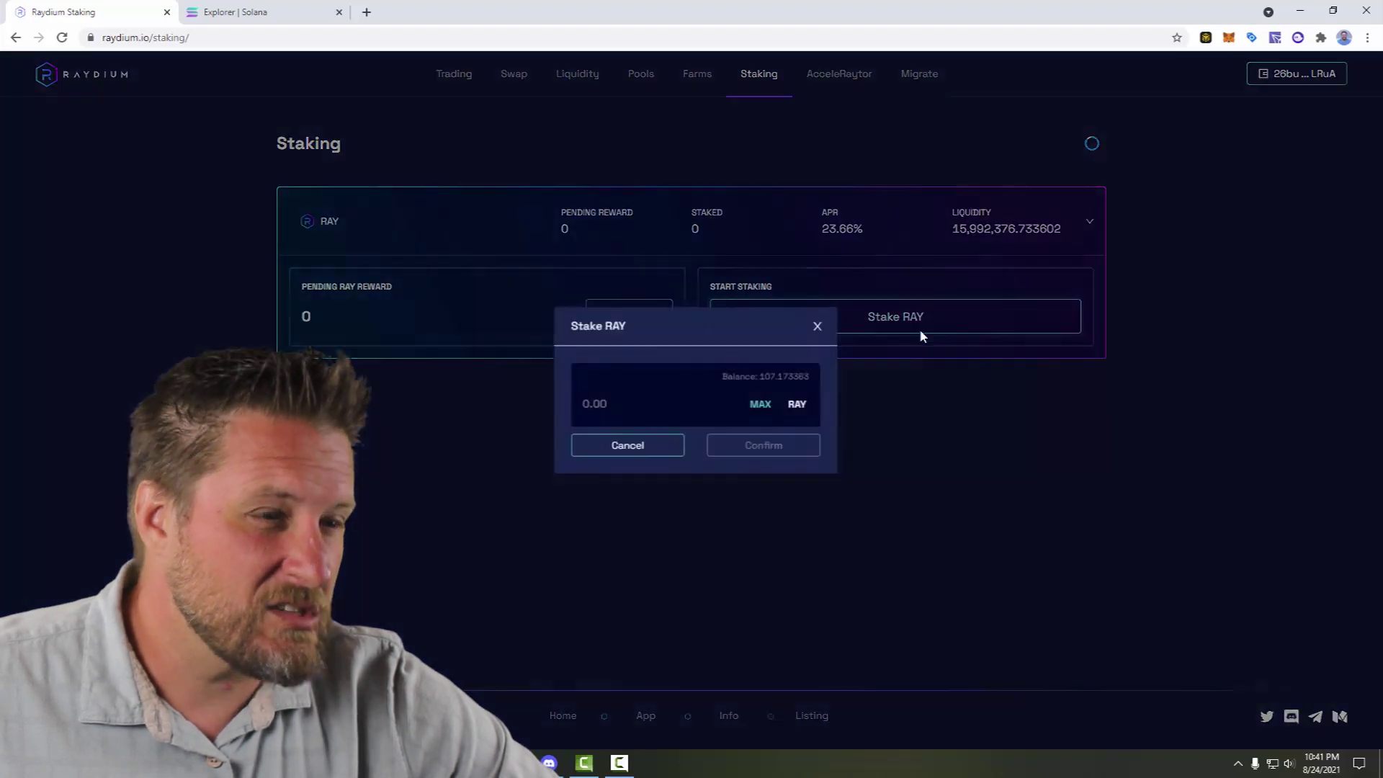
{"action": "left_click", "coordinate": [758, 407]}
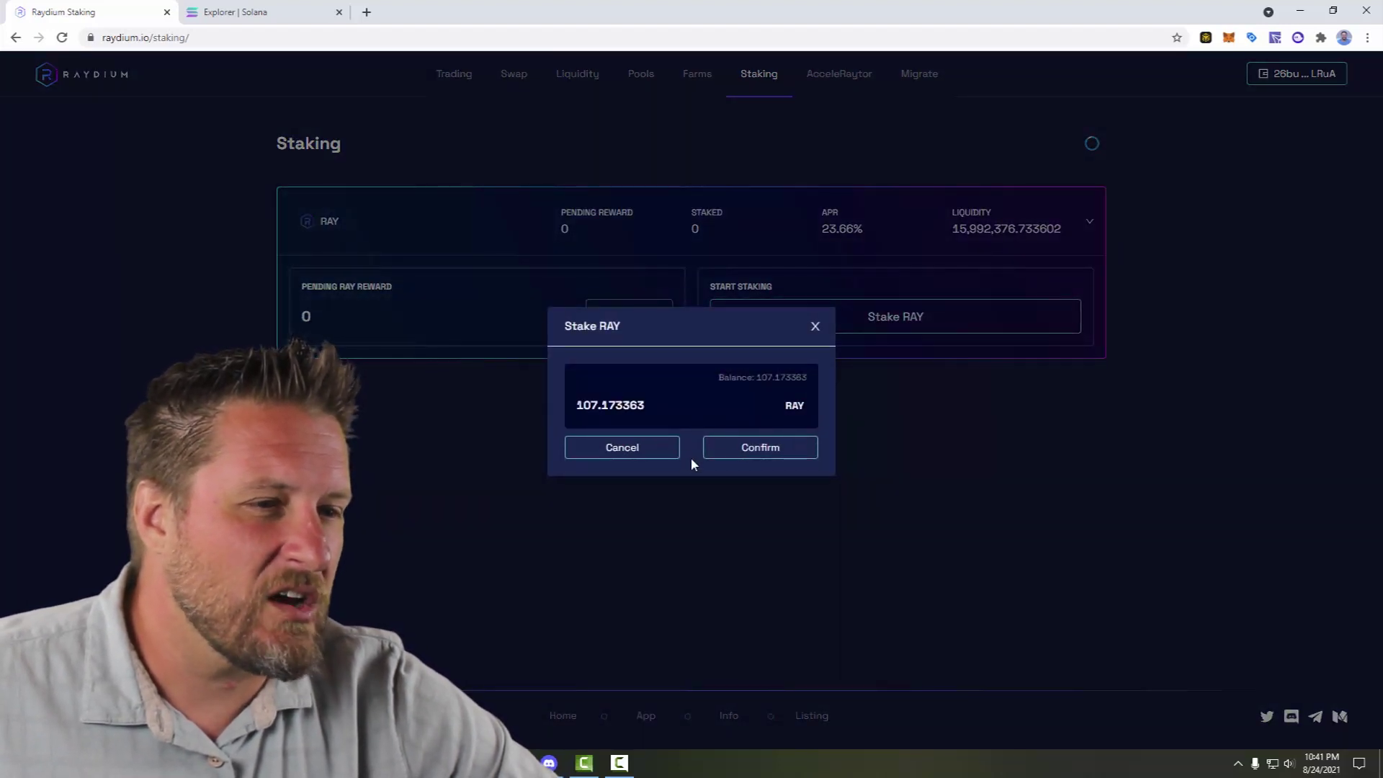
{"action": "left_click", "coordinate": [783, 452]}
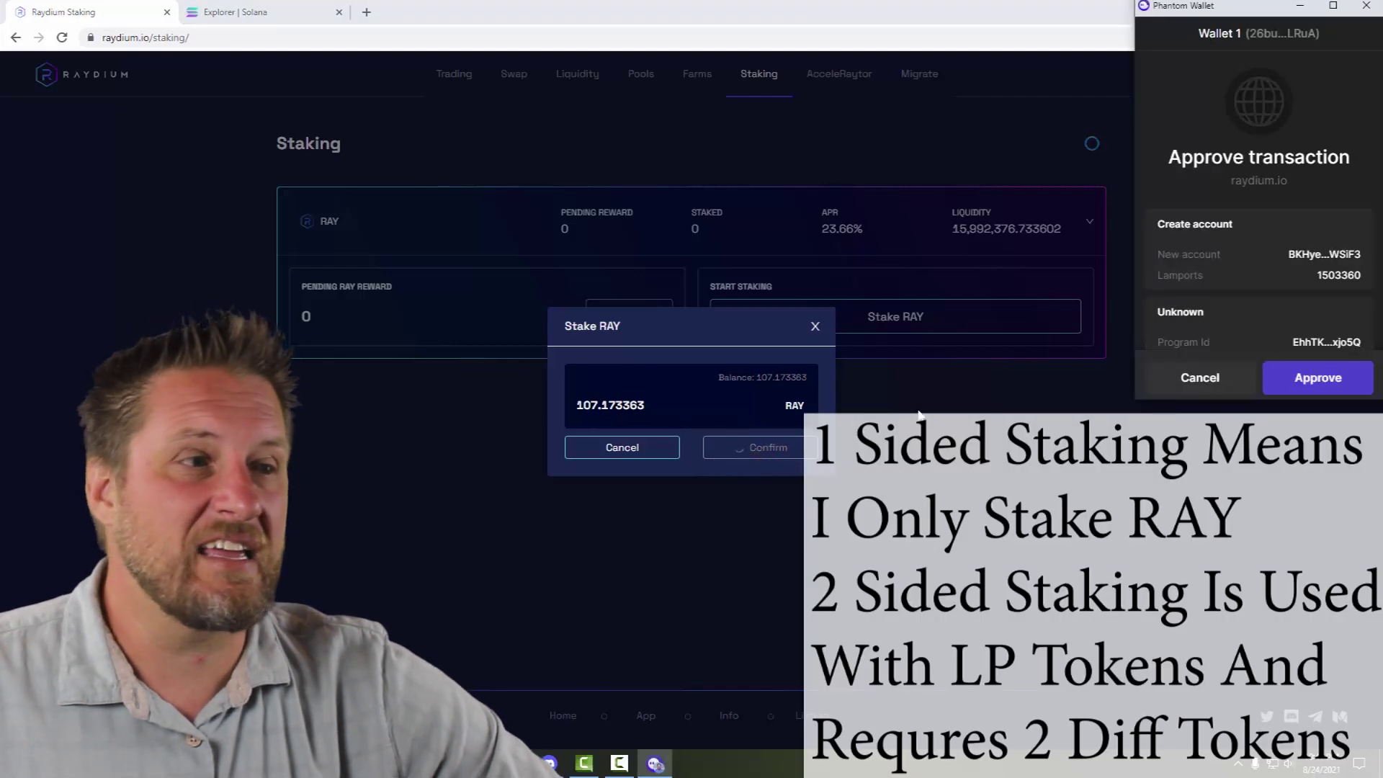
{"action": "left_click", "coordinate": [1318, 377]}
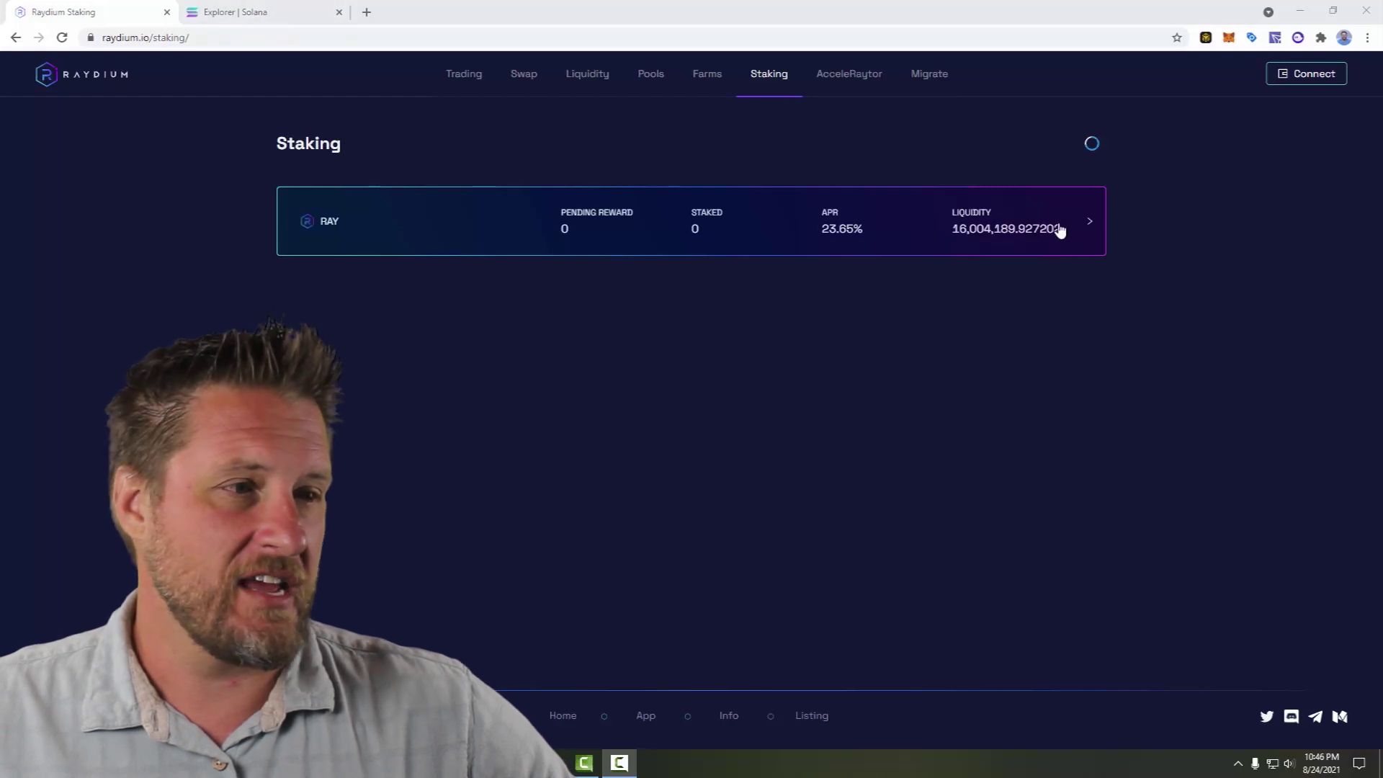
- Expand the RAY staking pool and connect the Phantom wallet to it
{"action": "left_click", "coordinate": [1086, 230]}
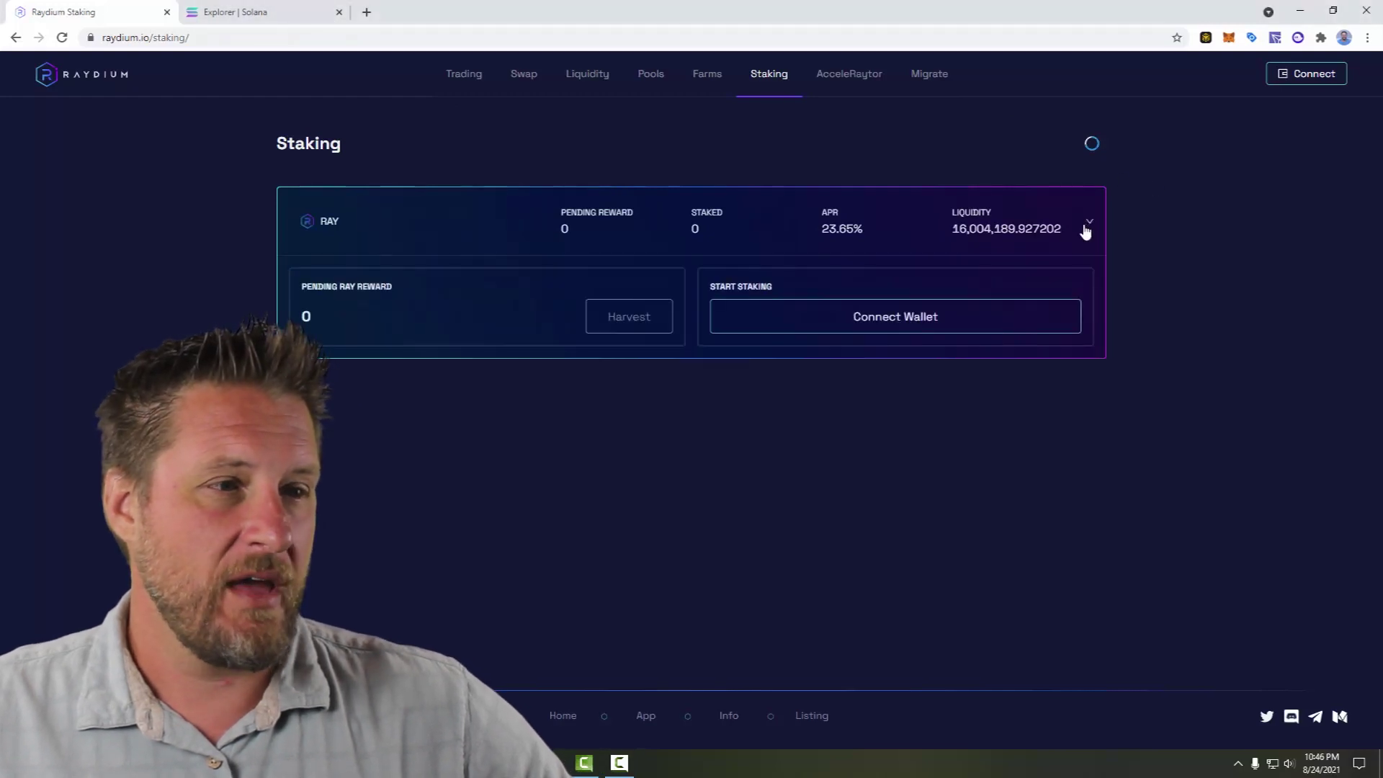
{"action": "left_click", "coordinate": [865, 324]}
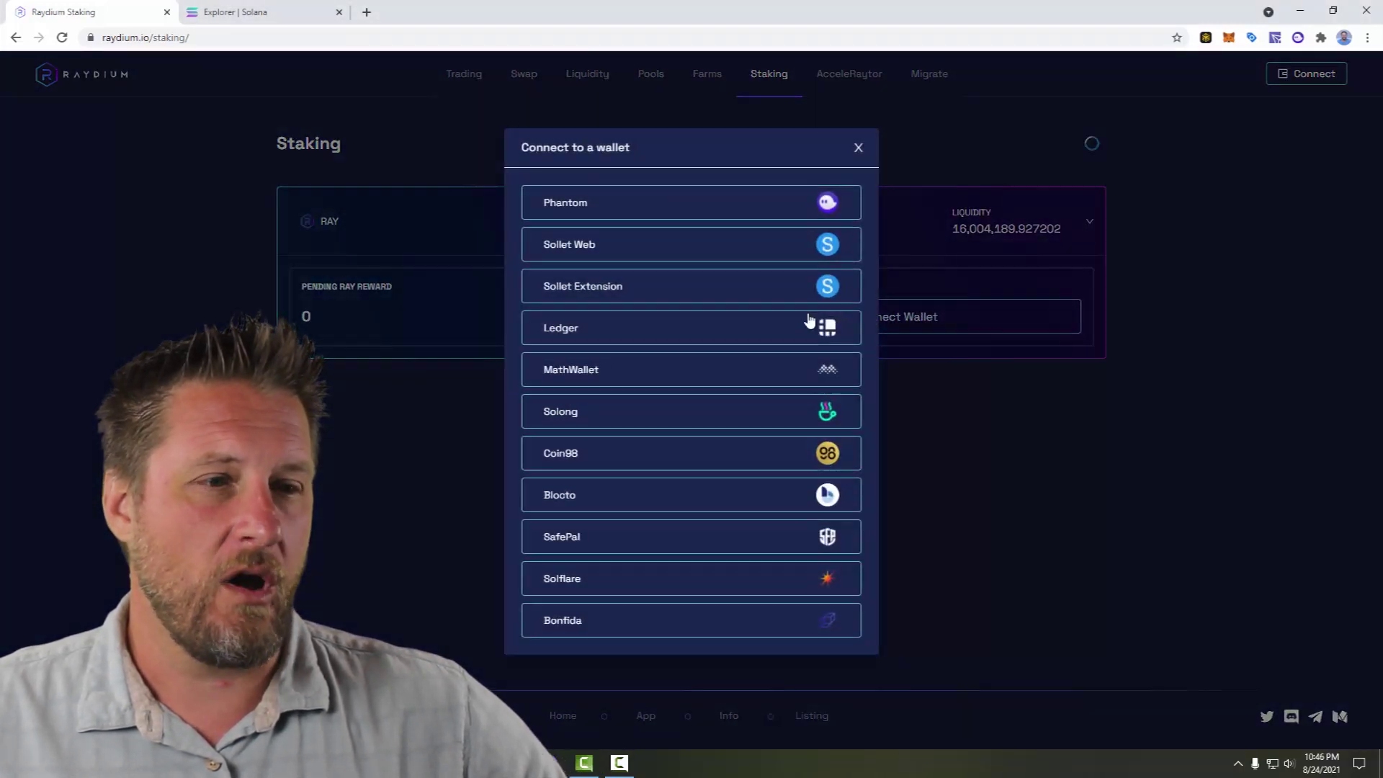
{"action": "left_click", "coordinate": [650, 204]}
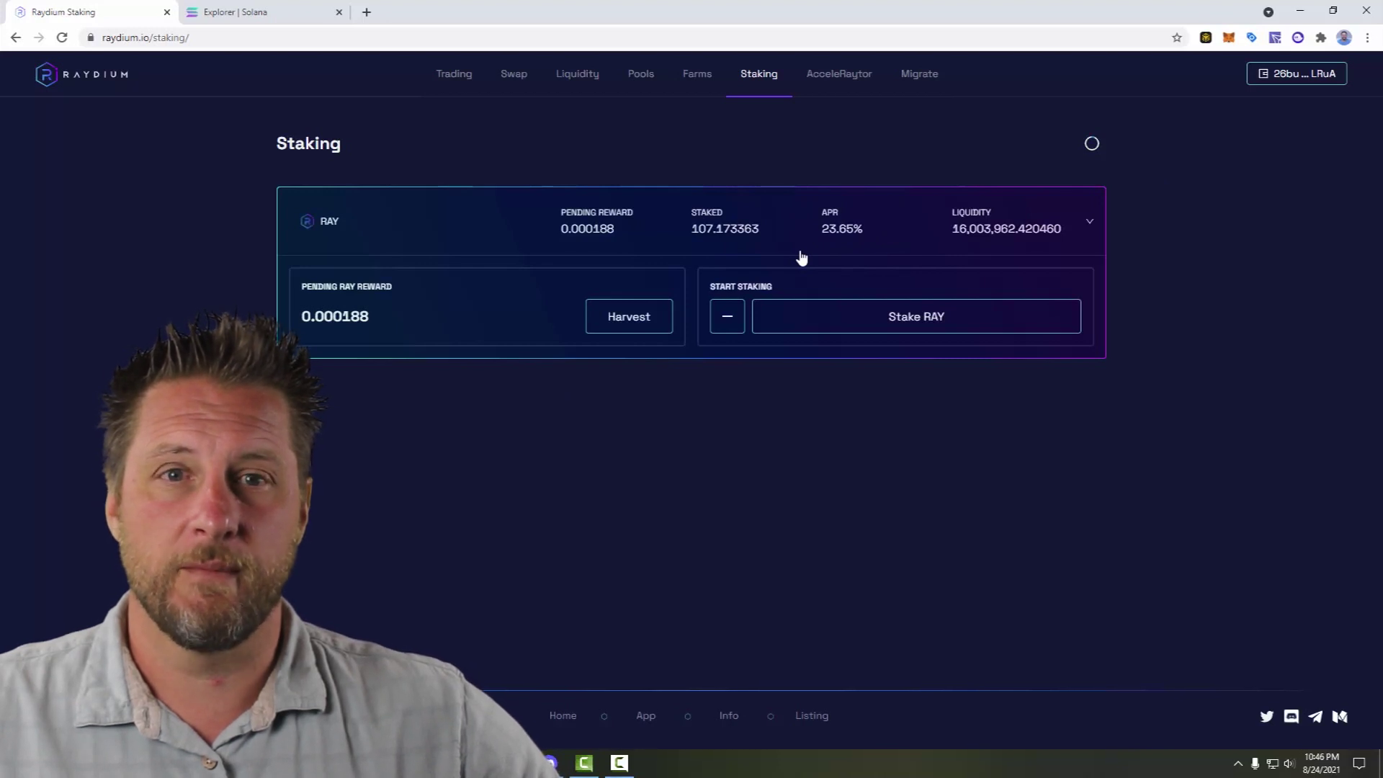
- Open the AcceleRaytor launchpad and look through its featured project and list of pools
{"action": "left_click", "coordinate": [833, 78]}
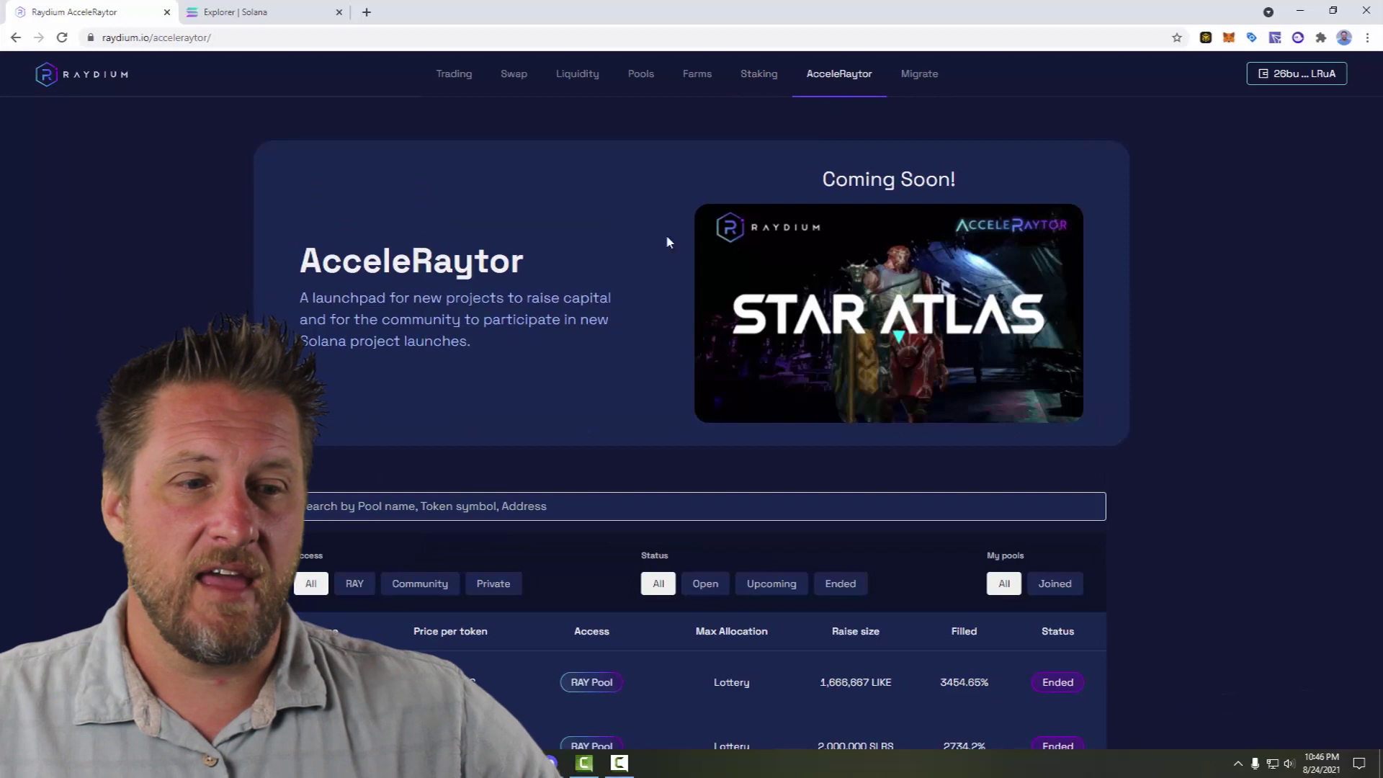
{"action": "scroll", "coordinate": [183, 301], "scroll_direction": "down", "scroll_amount": 2}
{"action": "scroll", "coordinate": [201, 308], "scroll_direction": "down", "scroll_amount": 3}
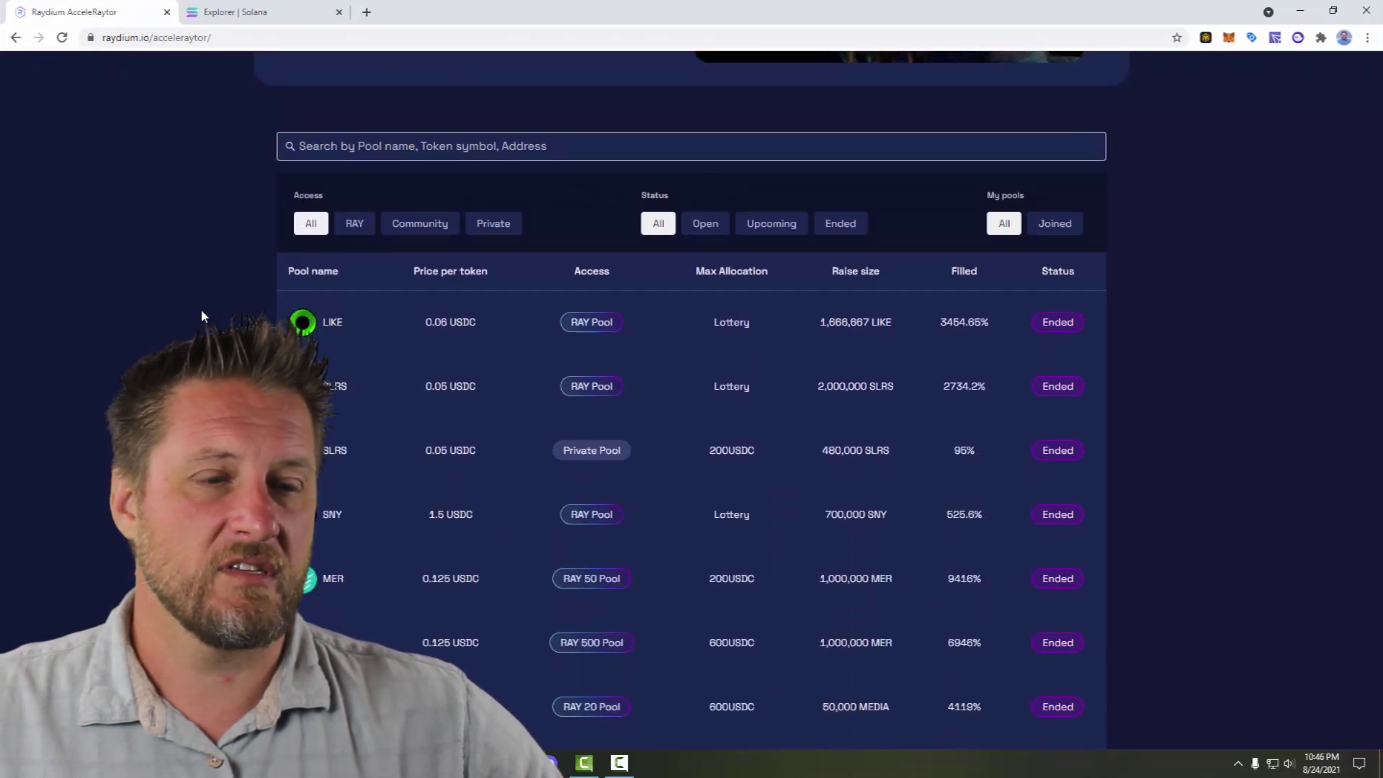
{"action": "scroll", "coordinate": [201, 309], "scroll_direction": "up", "scroll_amount": 5}
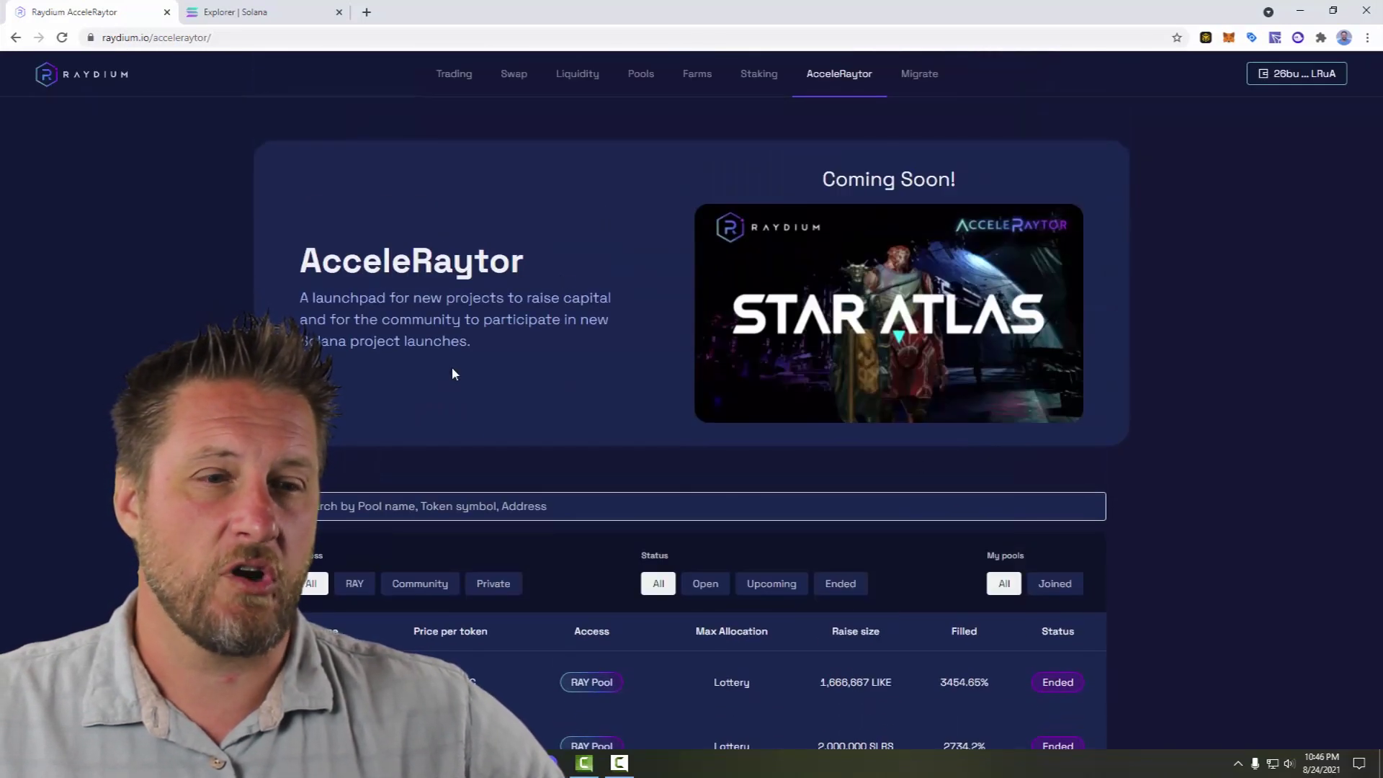